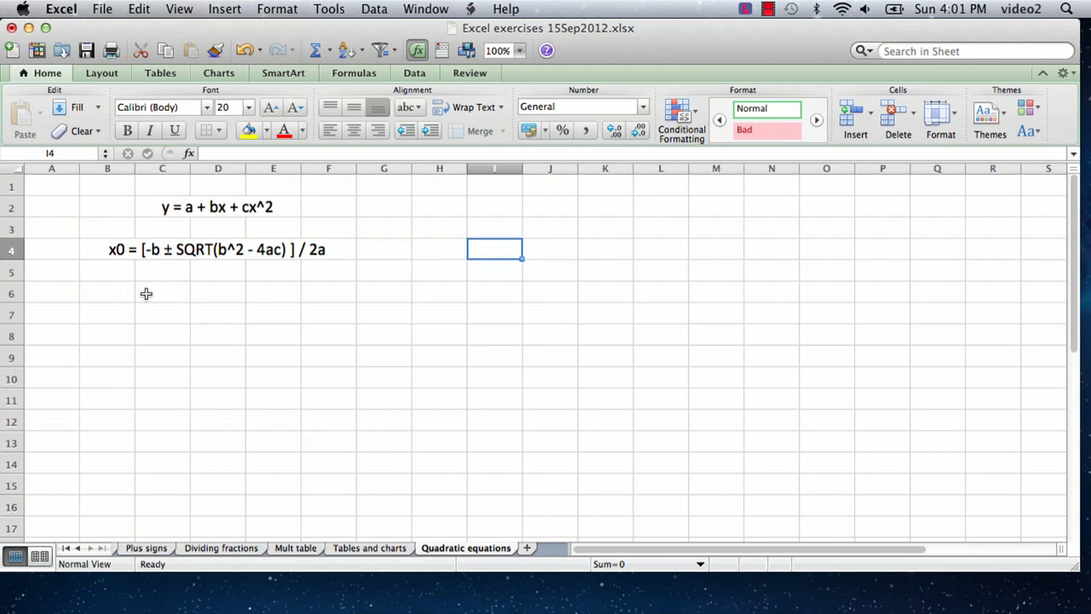
# Enter the coefficient labels a, b and c in cells B6 to B8
pyautogui.click(104, 294)
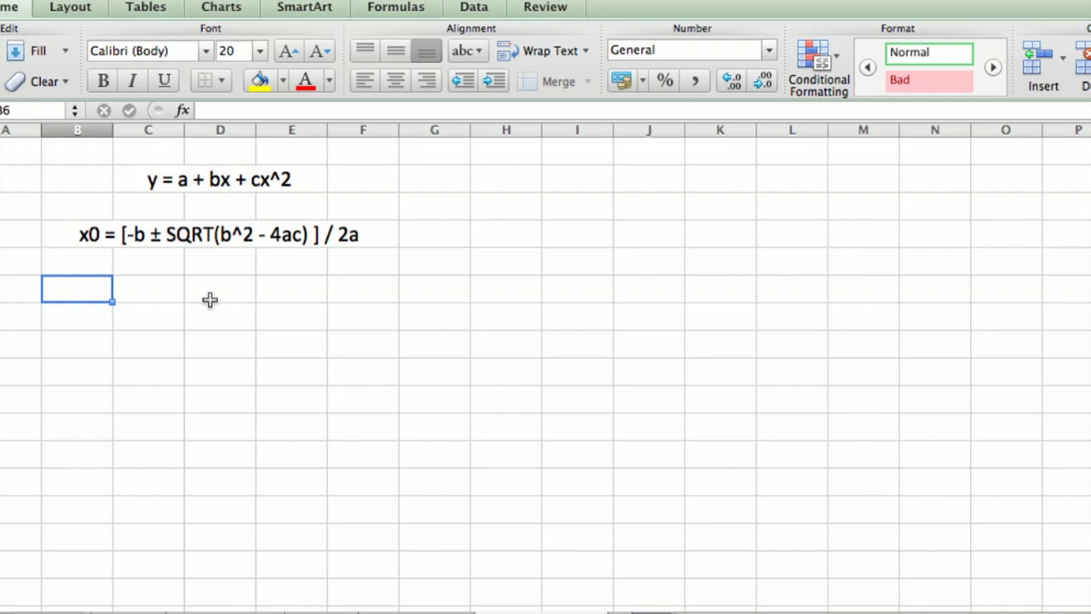
pyautogui.write('a')
pyautogui.press('Return')
pyautogui.write('b')
pyautogui.press('Return')
pyautogui.write('c')
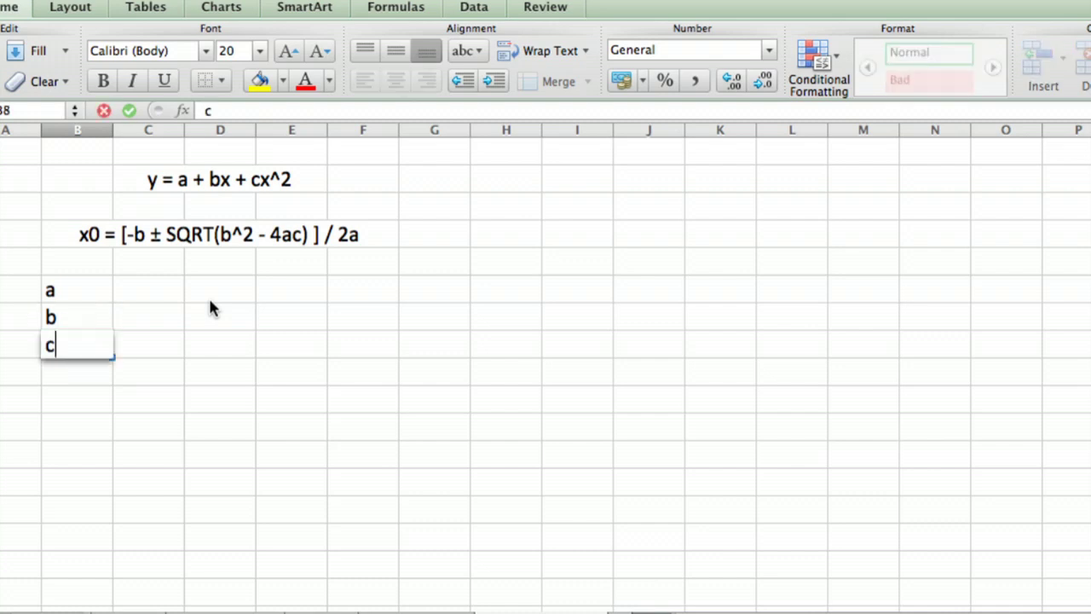
pyautogui.press('Tab')
# Enter the coefficient values 2, 6 and 3 beside labels a, b and c in cells C6 to C8
pyautogui.press('Up')
pyautogui.press('Up')
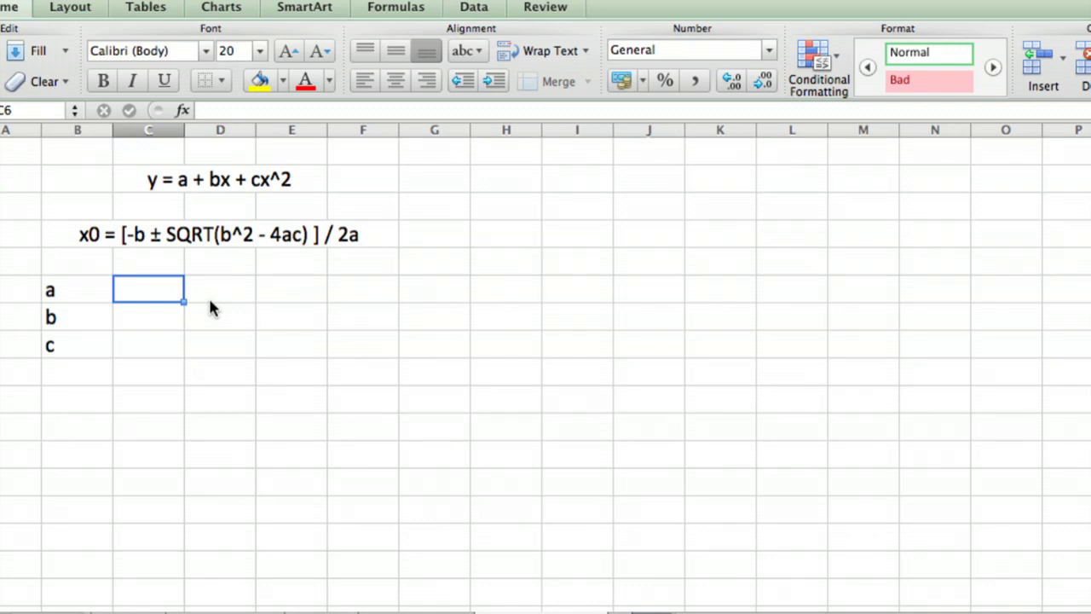
pyautogui.write('2')
pyautogui.press('Return')
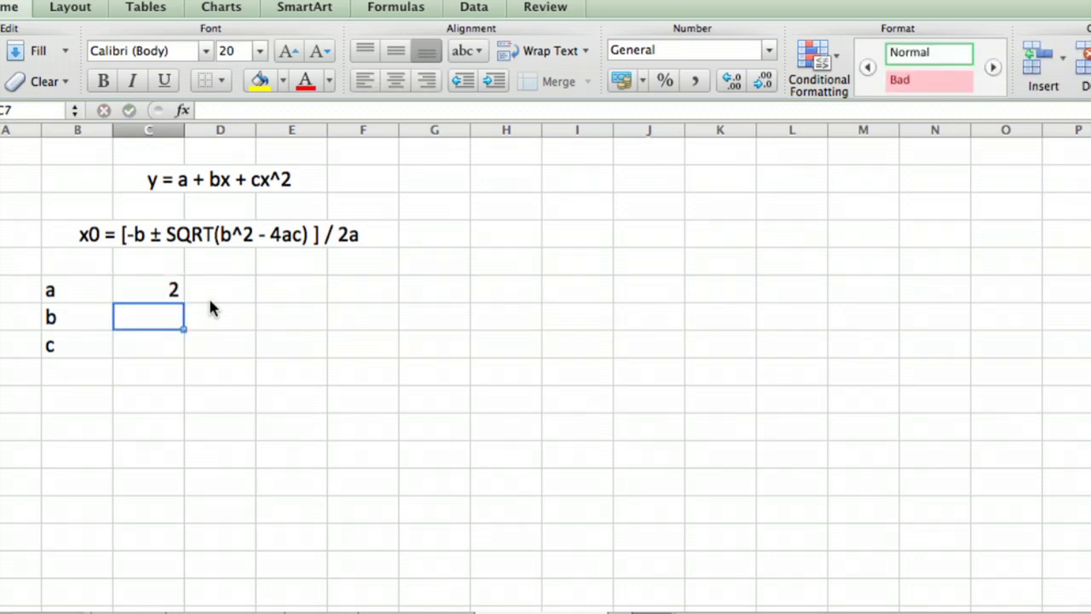
pyautogui.write('6')
pyautogui.press('Return')
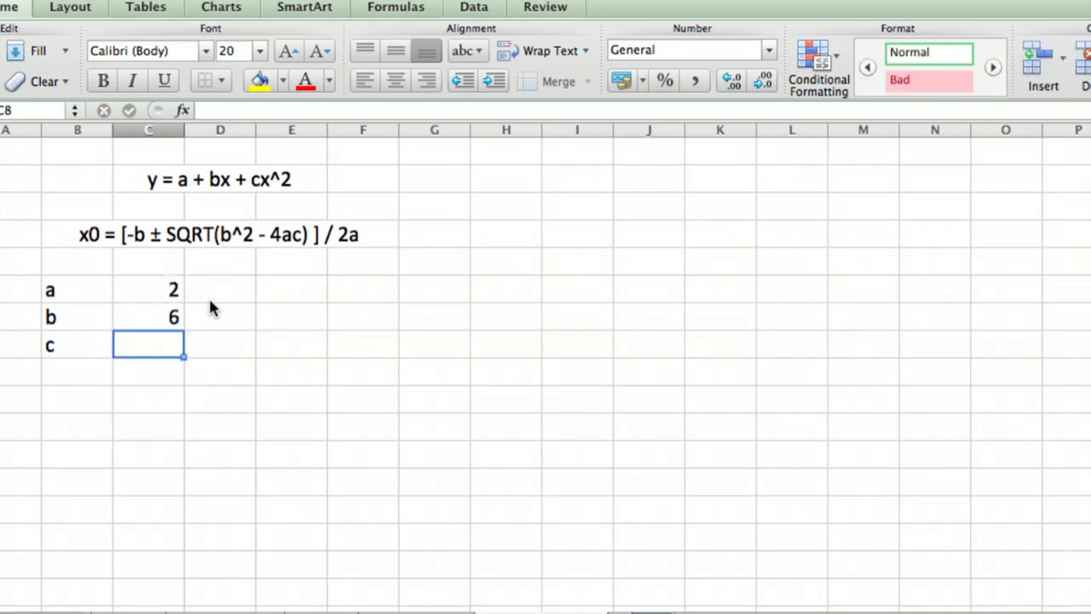
pyautogui.write('3')
pyautogui.press('Return')
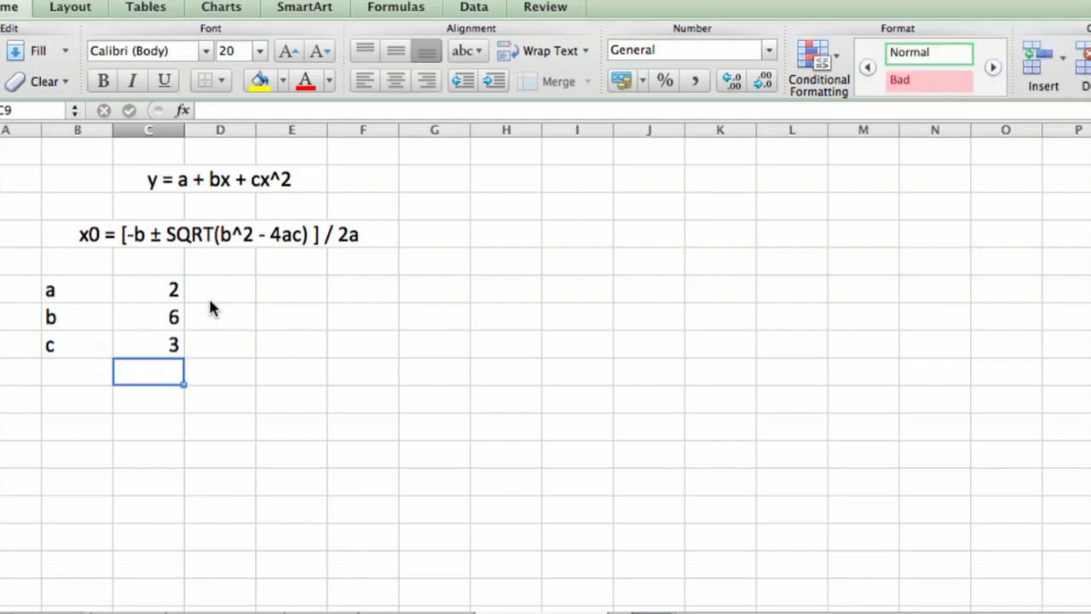
# Enter the root labels x1 and x2 in cells B10 and B11
pyautogui.press('Return')
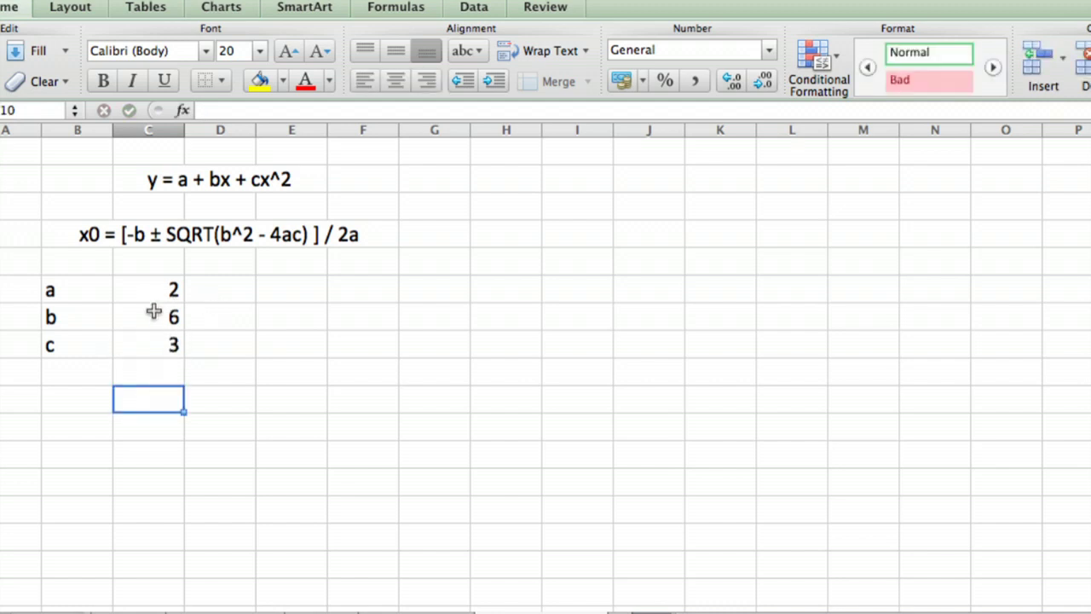
pyautogui.click(77, 403)
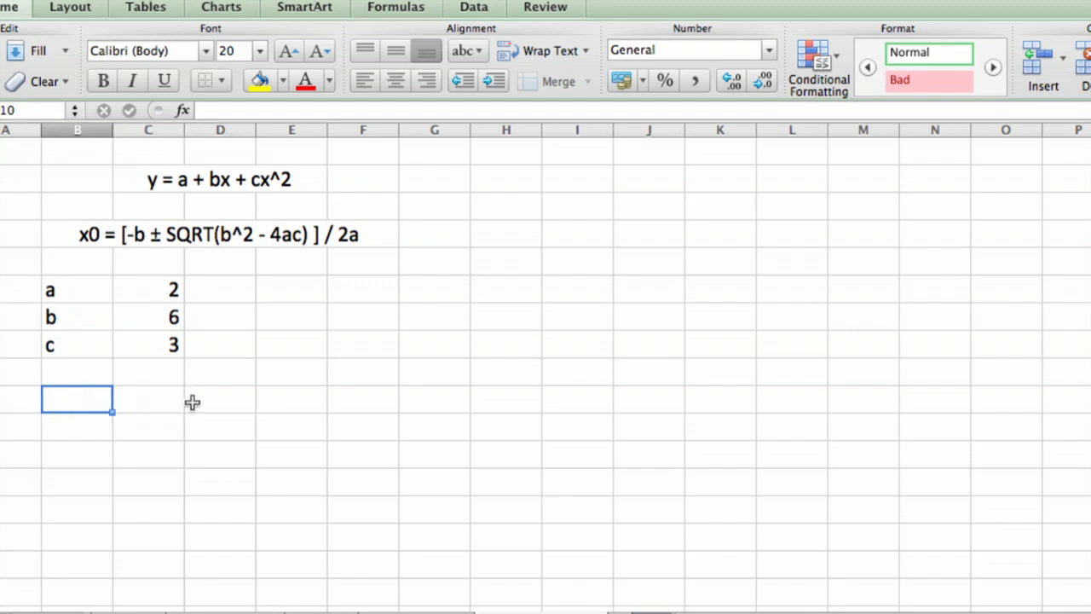
pyautogui.write('x1')
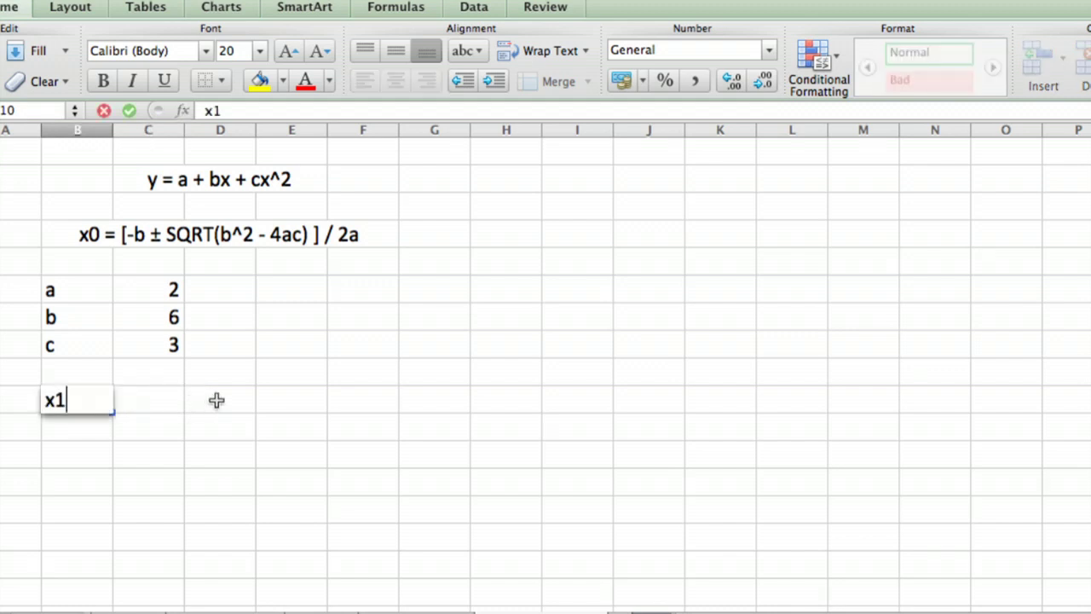
pyautogui.press('Return')
pyautogui.write('x2')
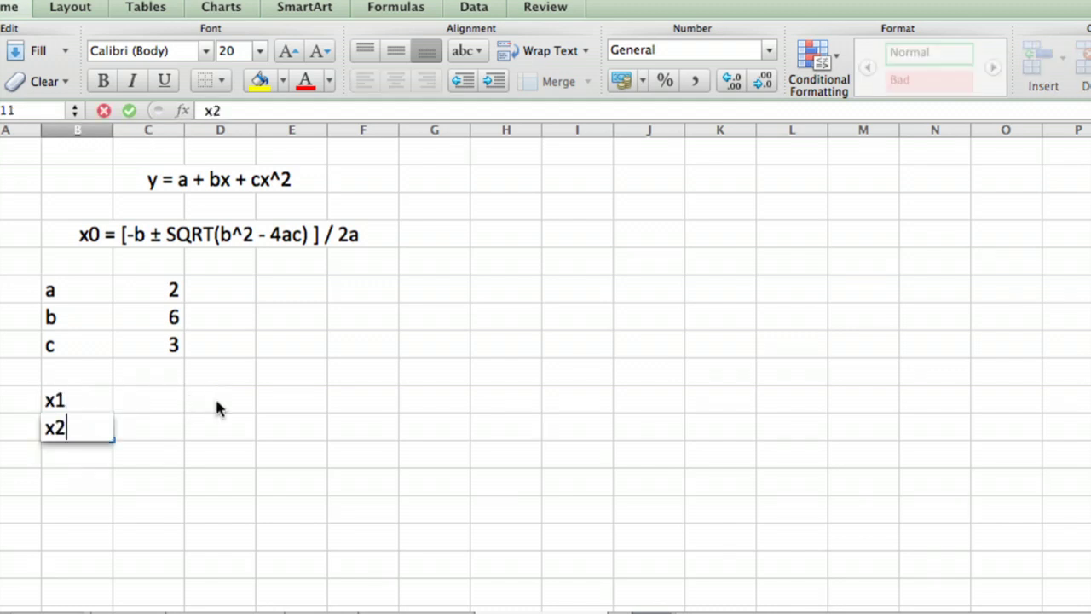
pyautogui.press('Up')
# Begin the x1 formula in cell C10 with =(-C7+, referencing the b value
pyautogui.press('Right')
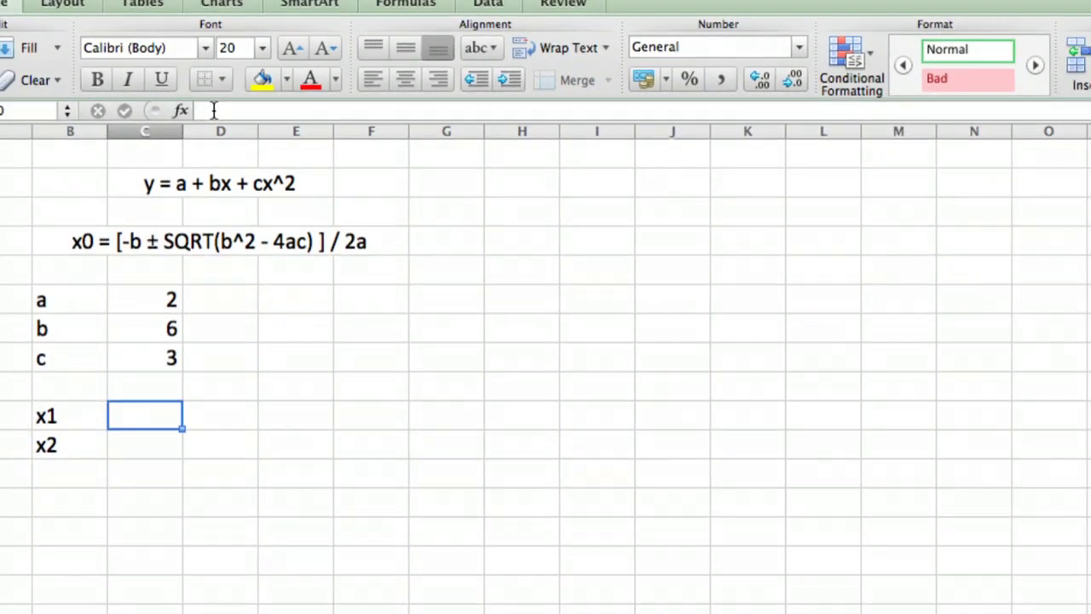
pyautogui.click(213, 111)
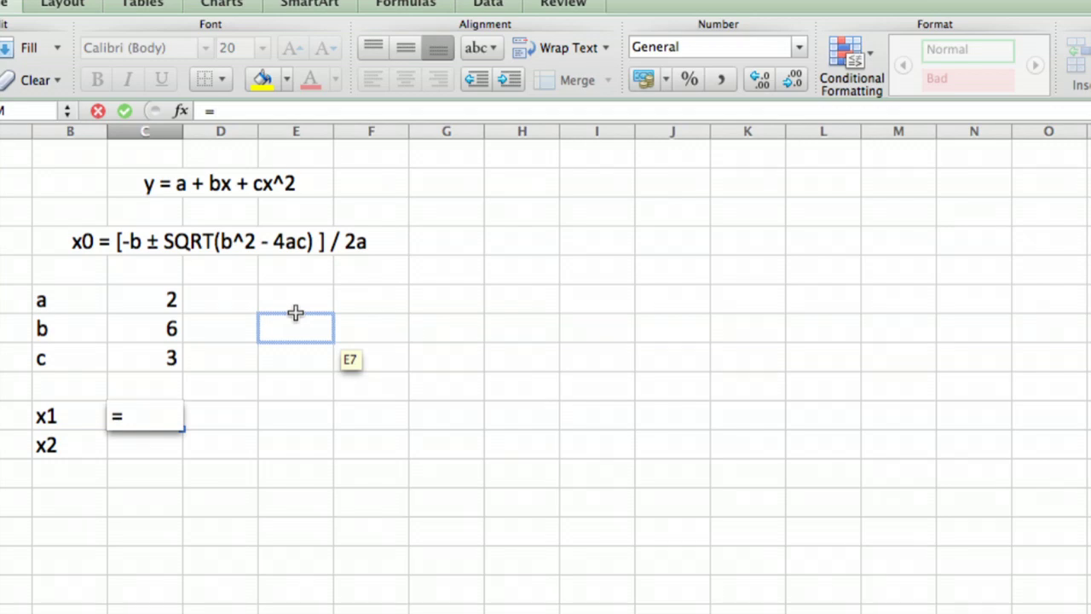
pyautogui.write('(')
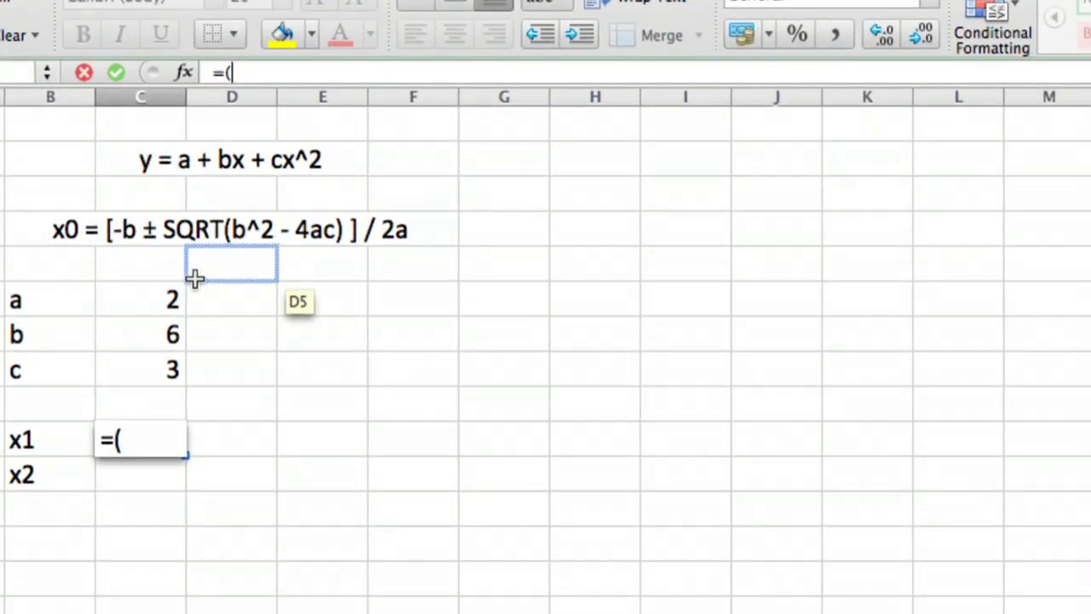
pyautogui.write('-')
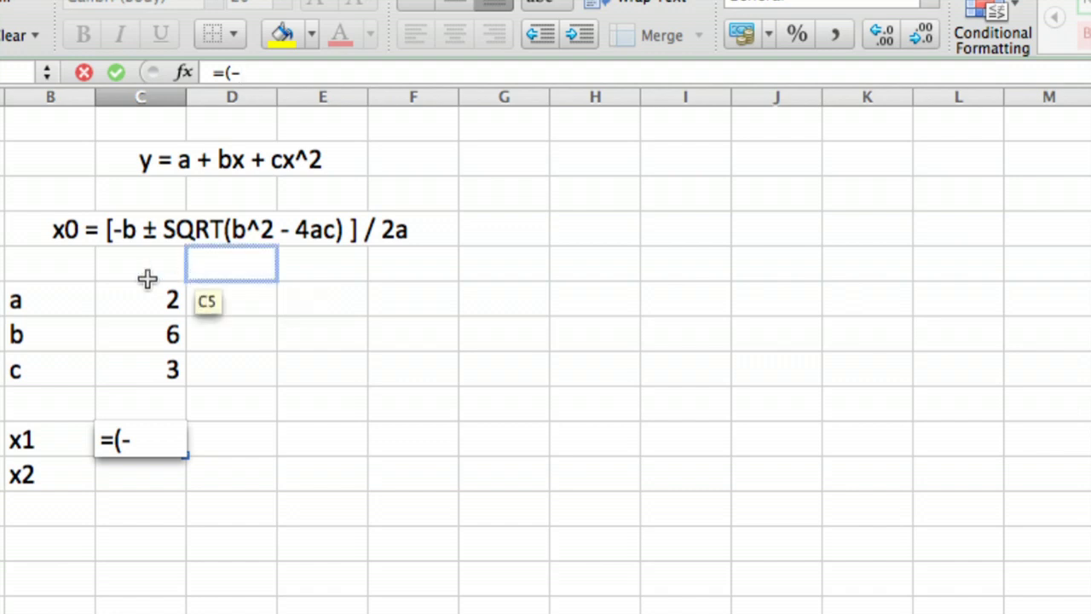
pyautogui.click(146, 329)
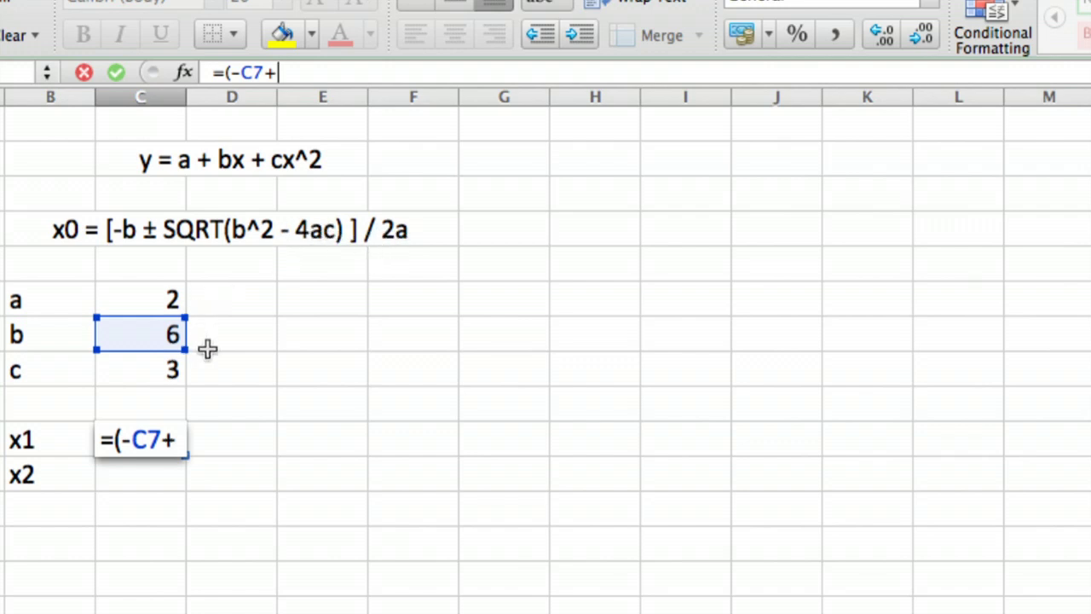
# Continue the x1 formula with the square root term sqrt(C7^2-4*C6*C8) and close the numerator's parenthesis
pyautogui.write('sqrt(')
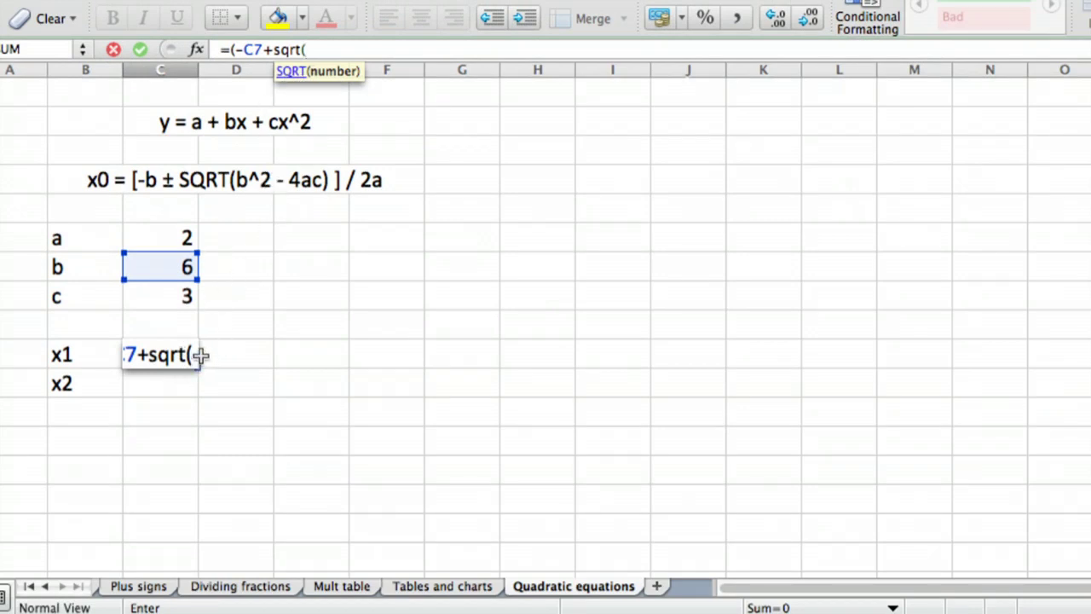
pyautogui.click(155, 269)
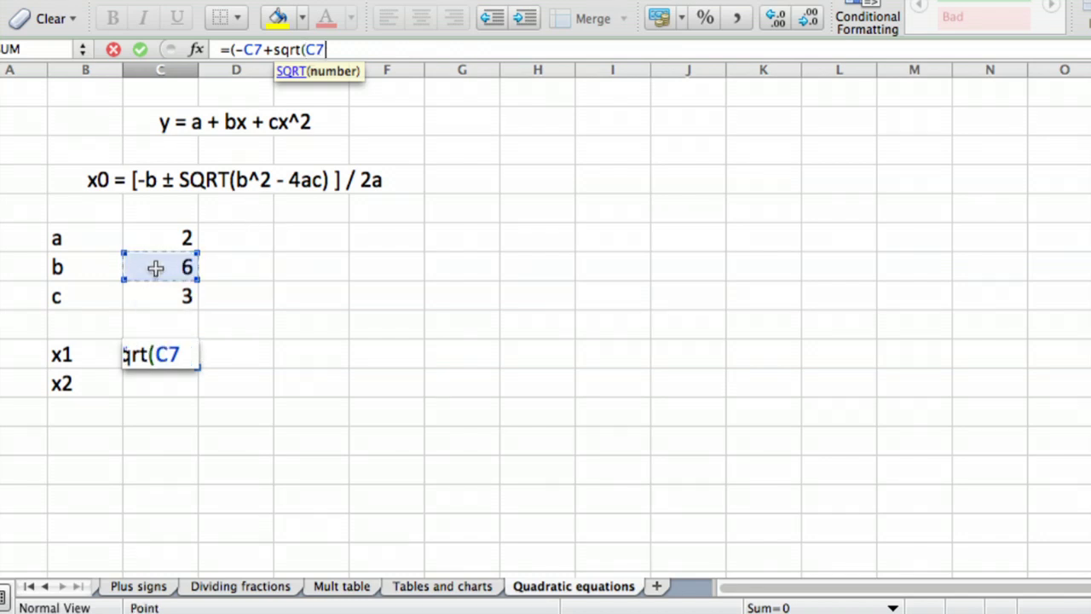
pyautogui.write('^')
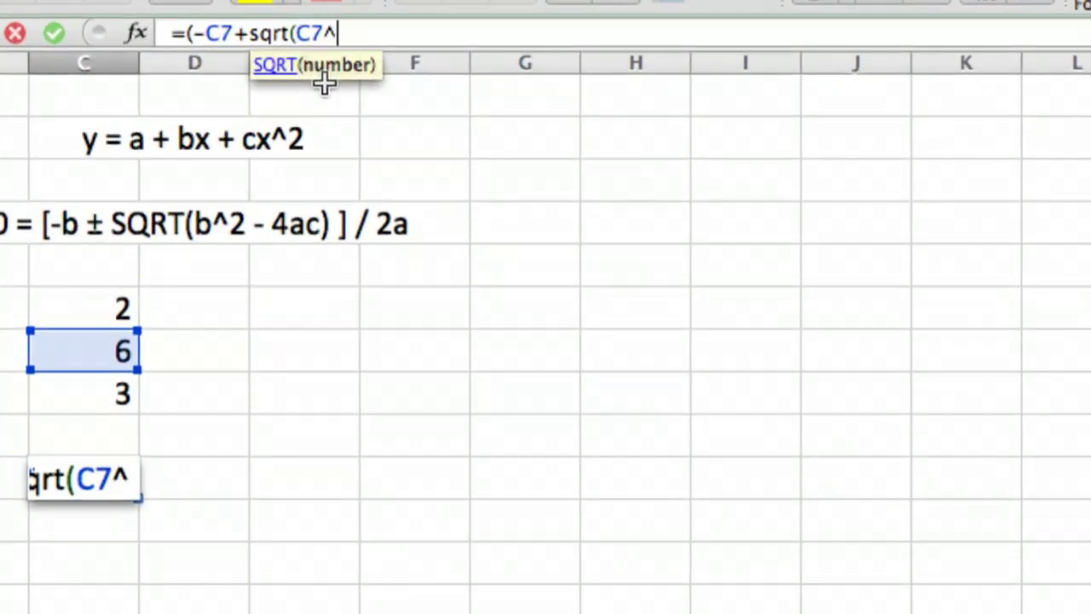
pyautogui.write('2')
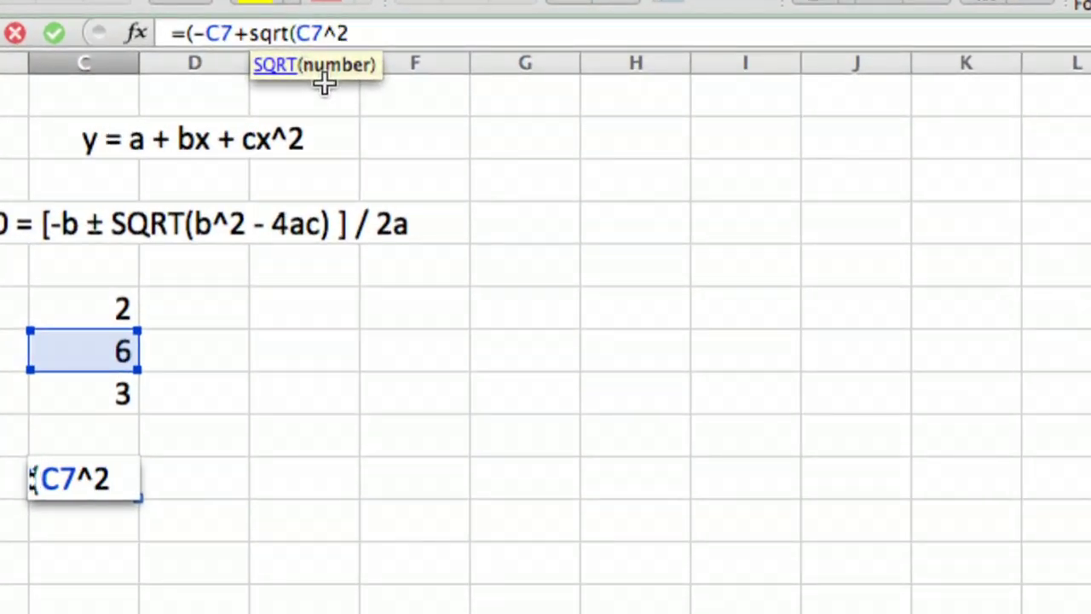
pyautogui.write('-4*C6*C8')
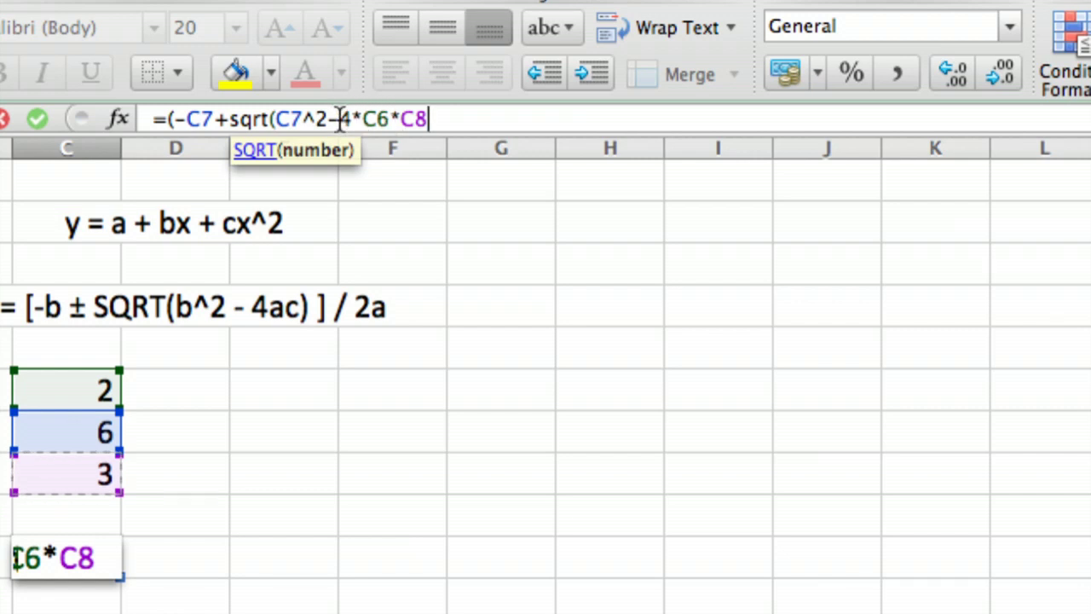
pyautogui.moveTo(340, 118); pyautogui.dragTo(421, 117)
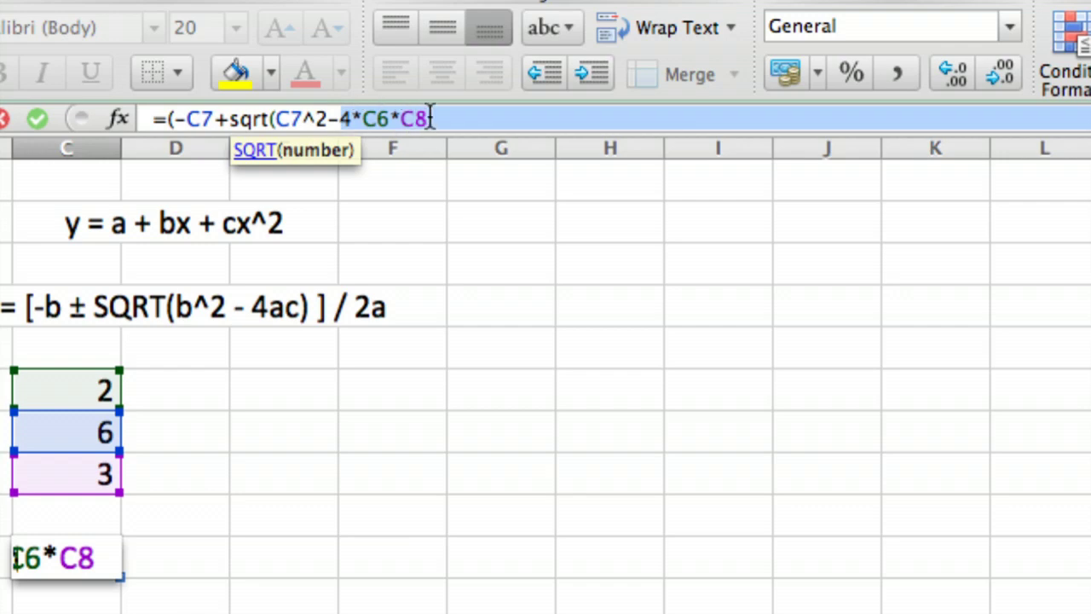
pyautogui.click(429, 118)
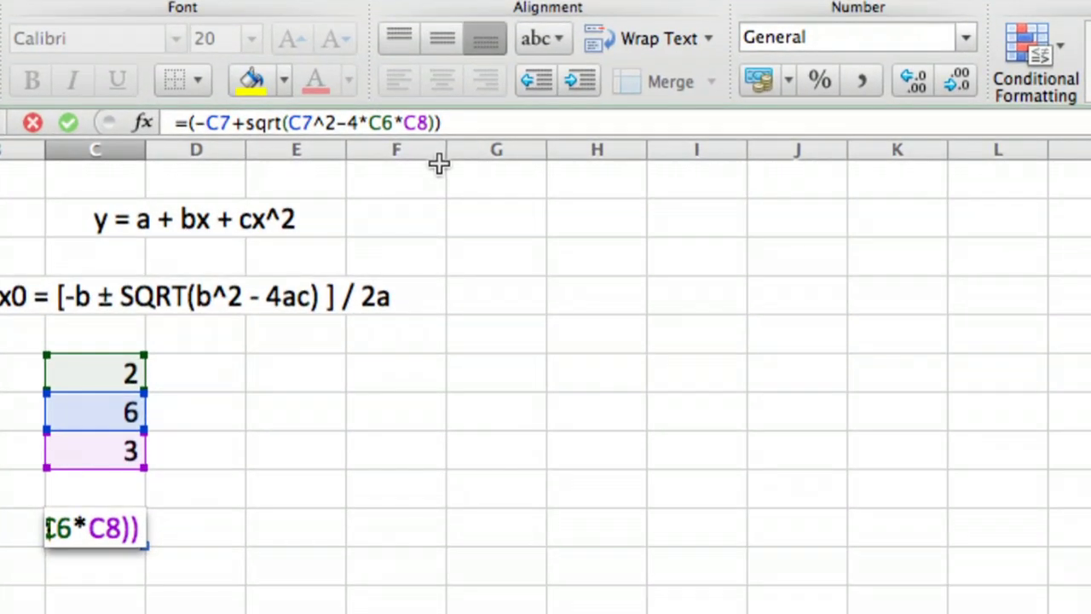
# Complete the x1 formula by dividing the numerator by (2*C6) and commit it
pyautogui.write('/')
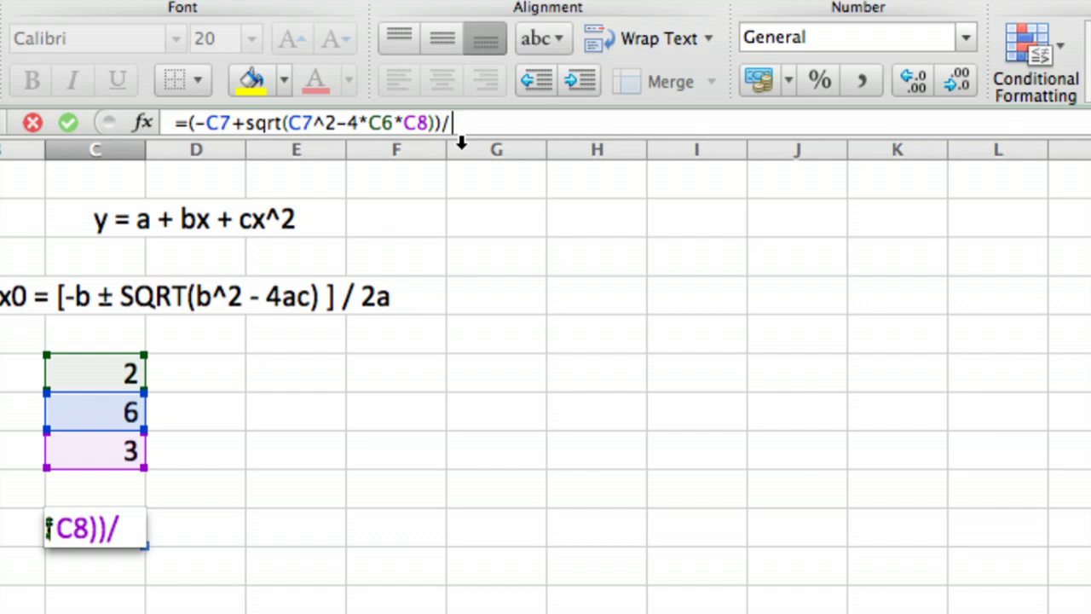
pyautogui.write('(2*')
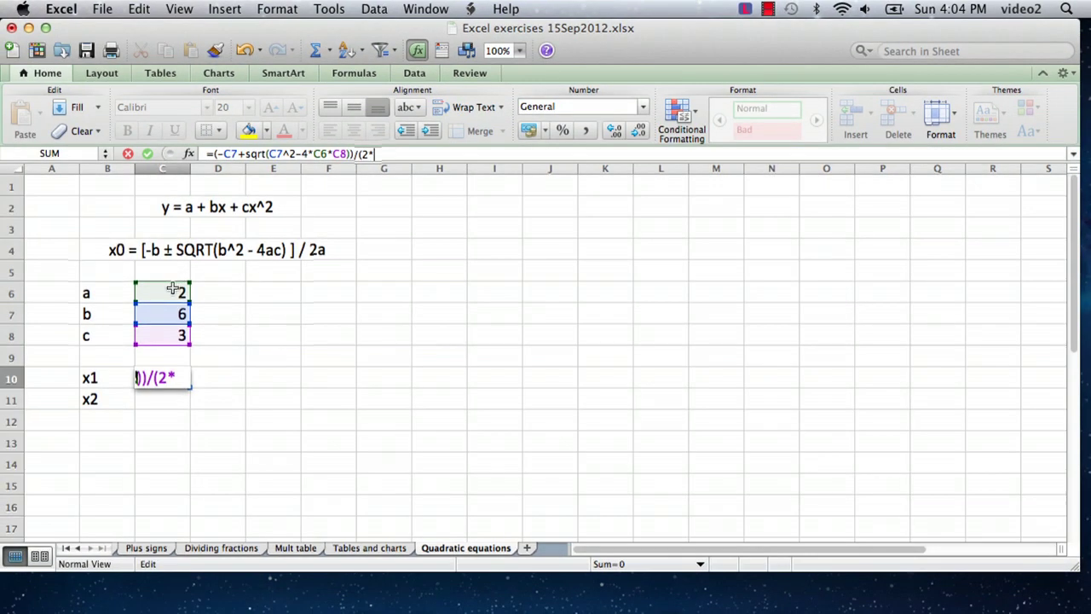
pyautogui.click(125, 304)
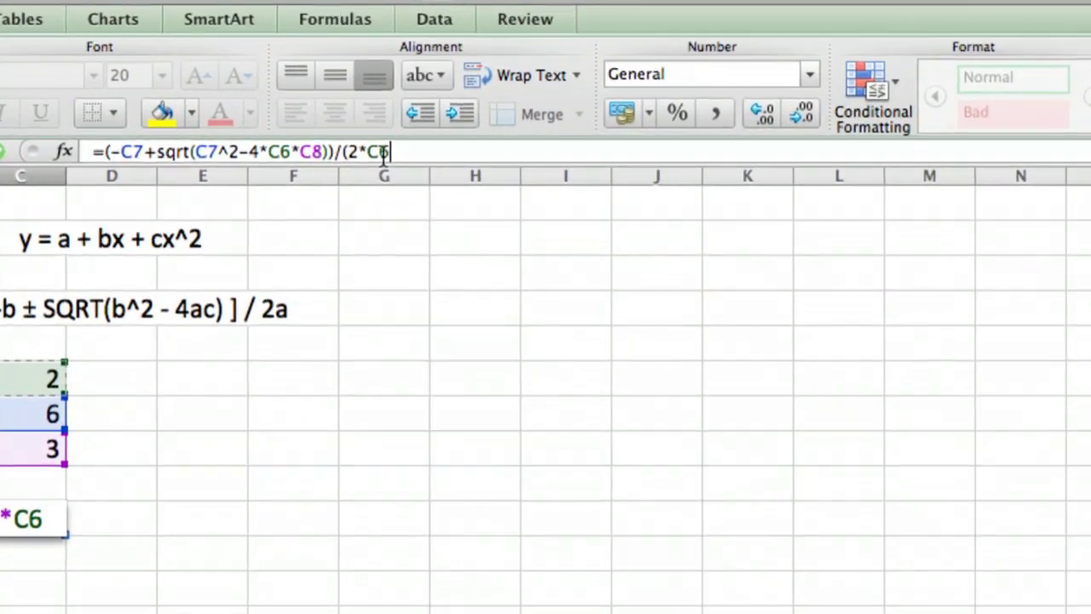
pyautogui.write(')')
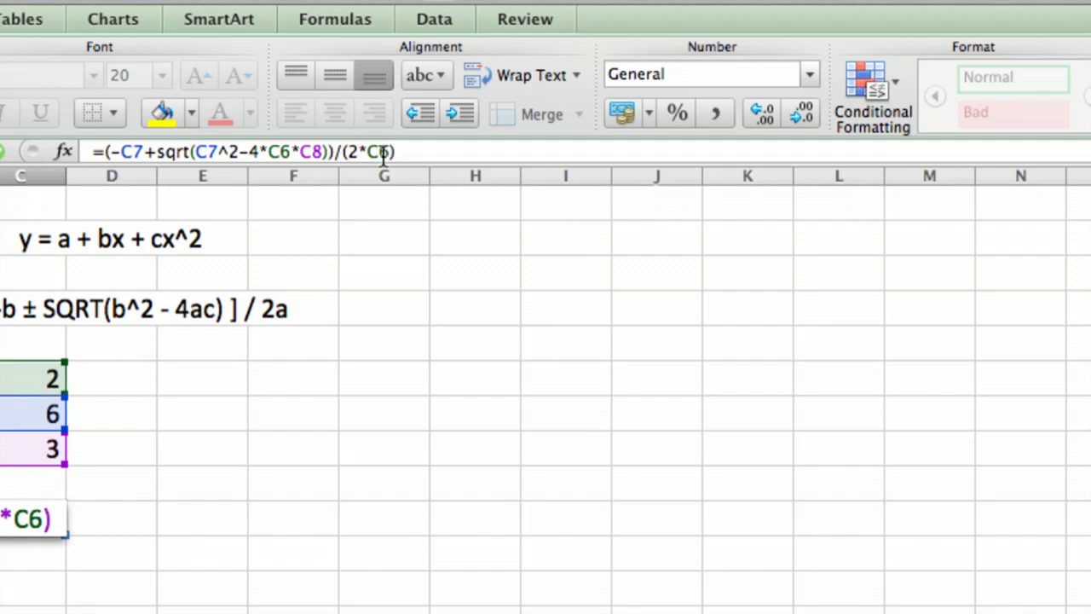
pyautogui.press('Return')
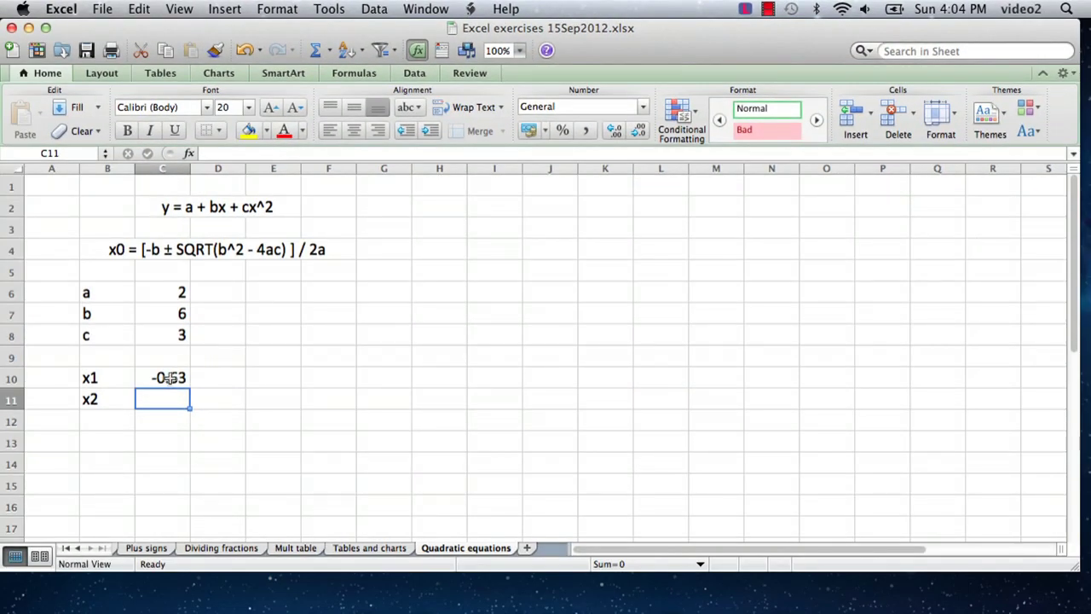
# Increase the x1 result in C10 to four decimal places
pyautogui.click(178, 383)
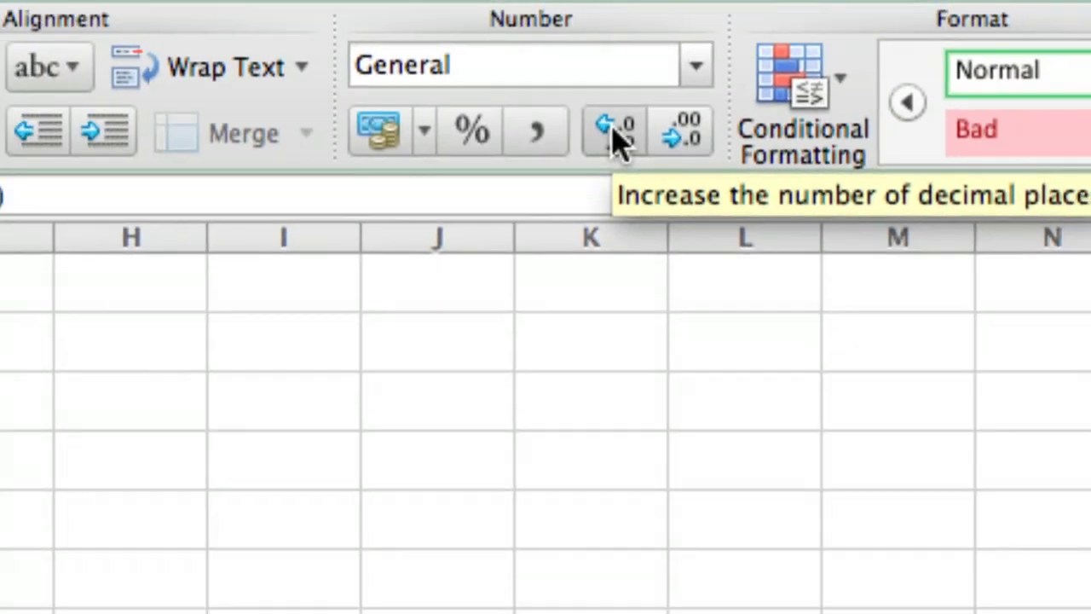
pyautogui.click(615, 141)
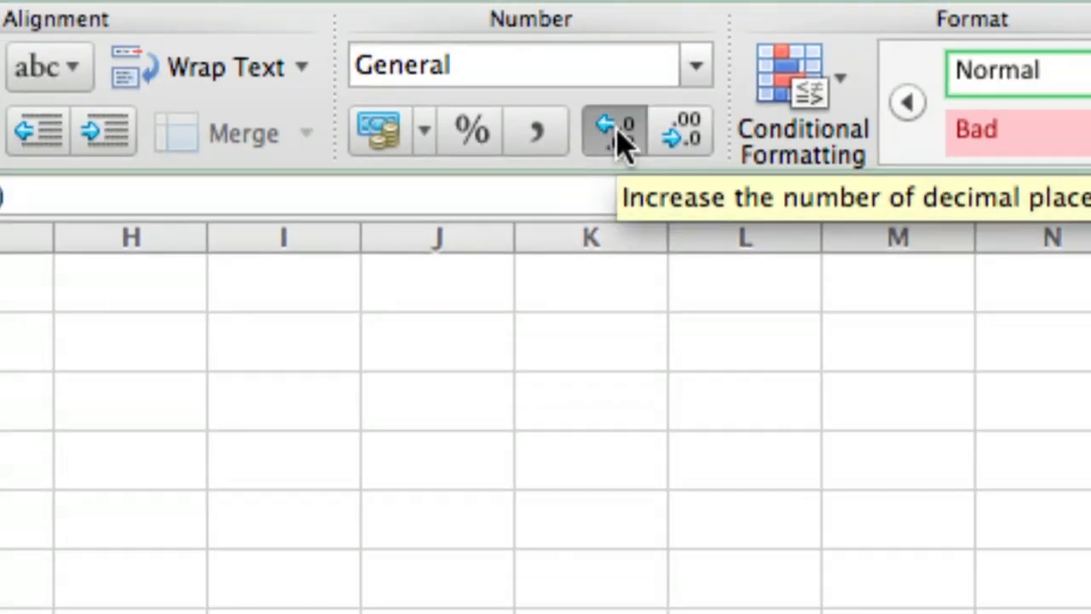
pyautogui.click(617, 132)
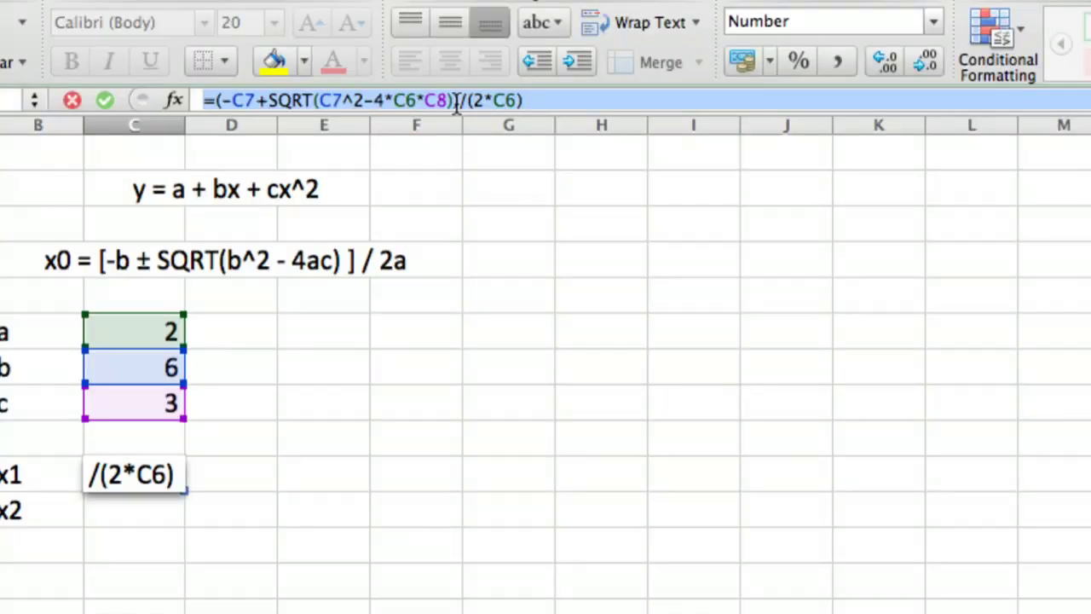
# Copy the full text of the x1 formula in C10 and leave the cell's contents unedited
pyautogui.rightClick(457, 101)
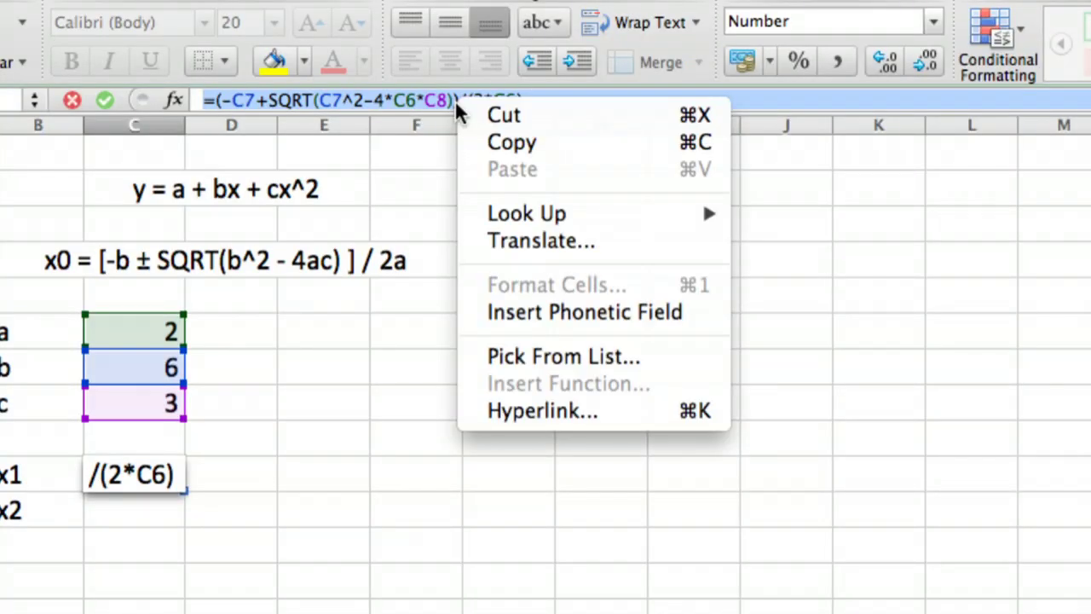
pyautogui.click(499, 139)
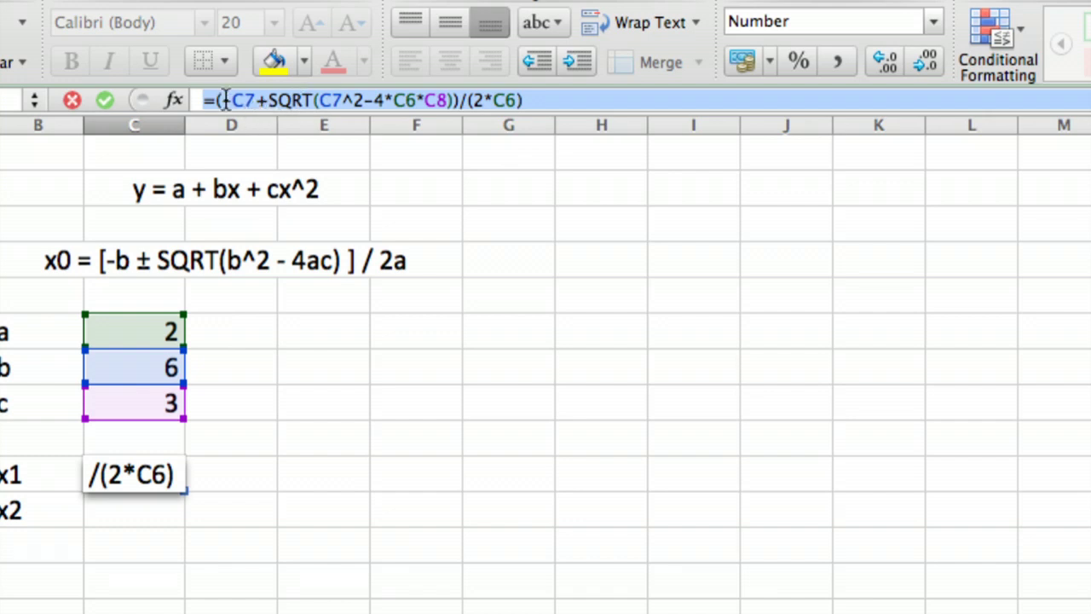
pyautogui.click(69, 98)
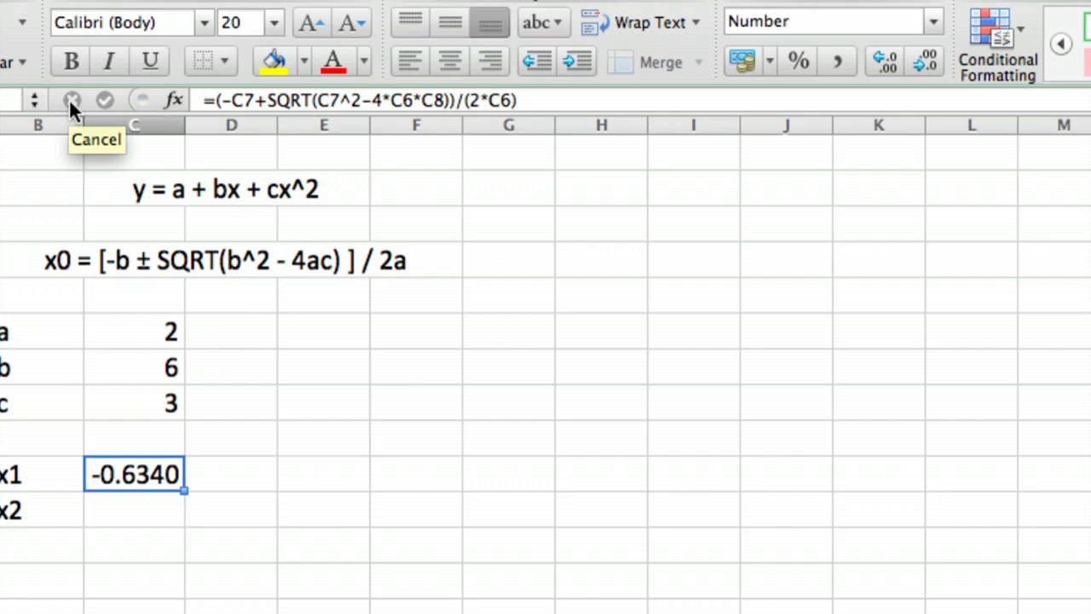
# Paste the copied x1 formula text into the x2 cell C11, keeping it open for editing
pyautogui.scroll(-2, 168, 185)
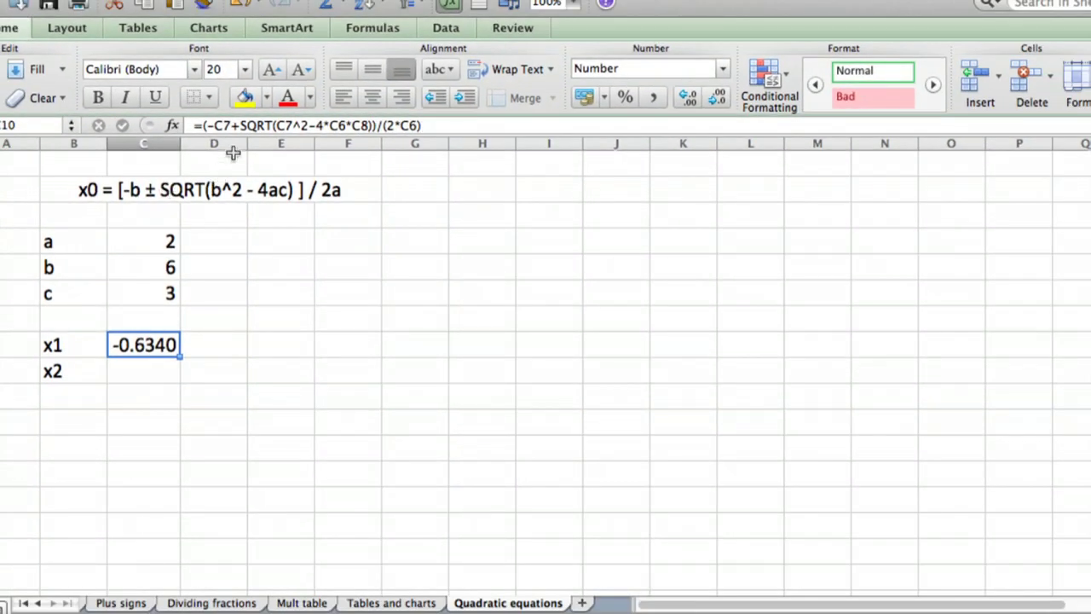
pyautogui.click(133, 367)
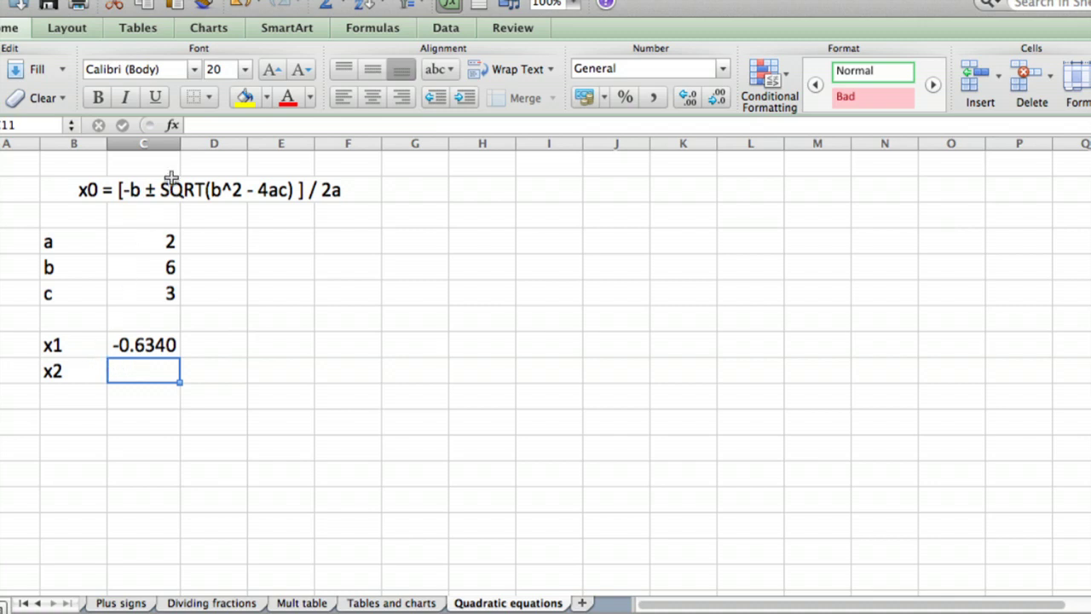
pyautogui.click(200, 125)
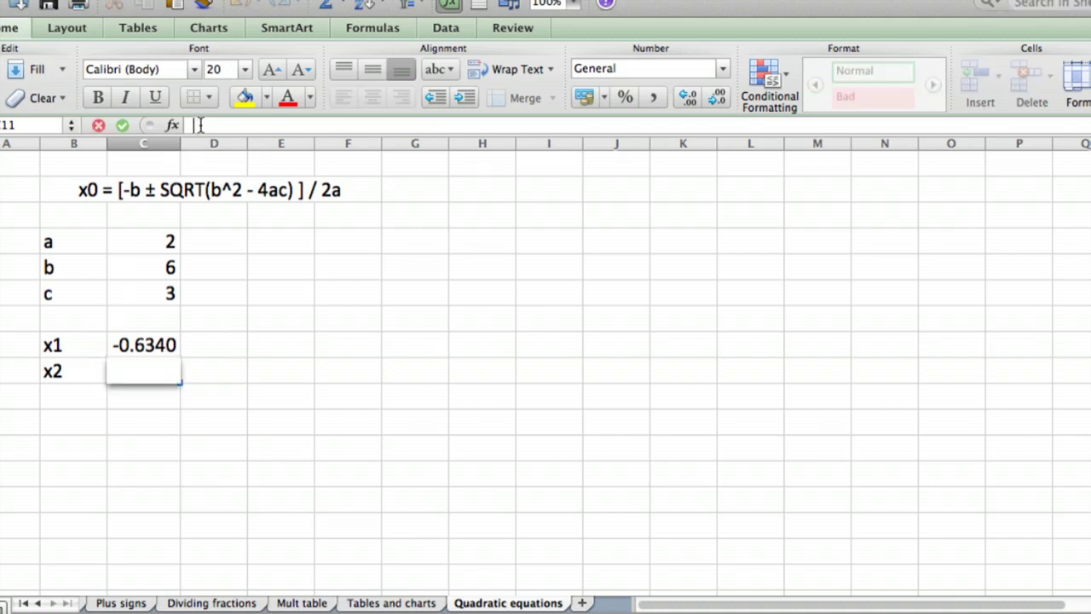
pyautogui.rightClick(200, 125)
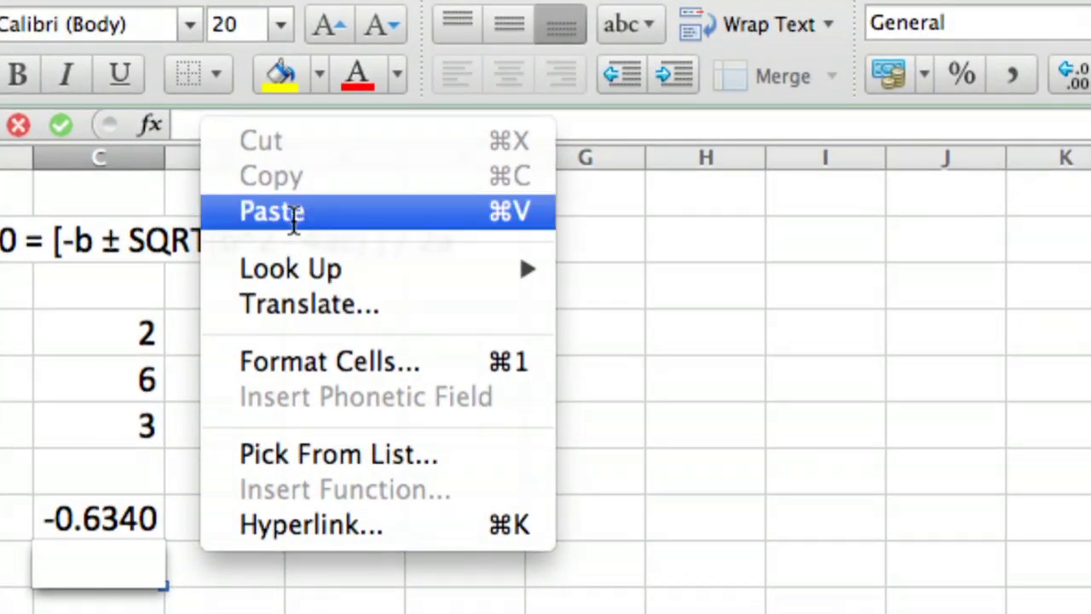
pyautogui.click(292, 211)
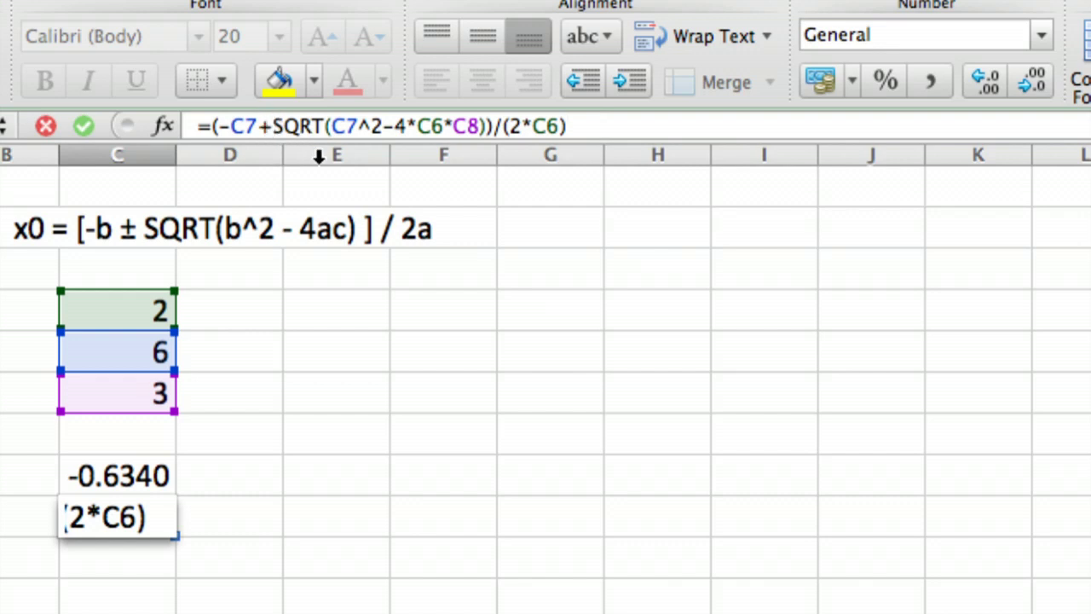
# Change the plus before SQRT to a minus in the x2 formula, commit it and add one decimal place to C11
pyautogui.press('BackSpace')
pyautogui.write('-')
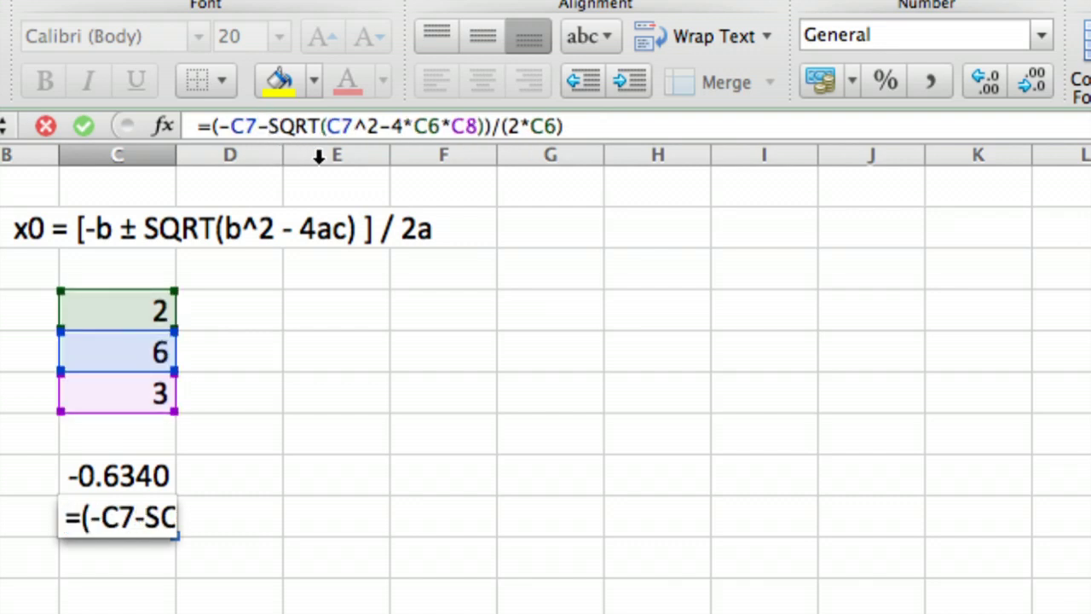
pyautogui.press('Return')
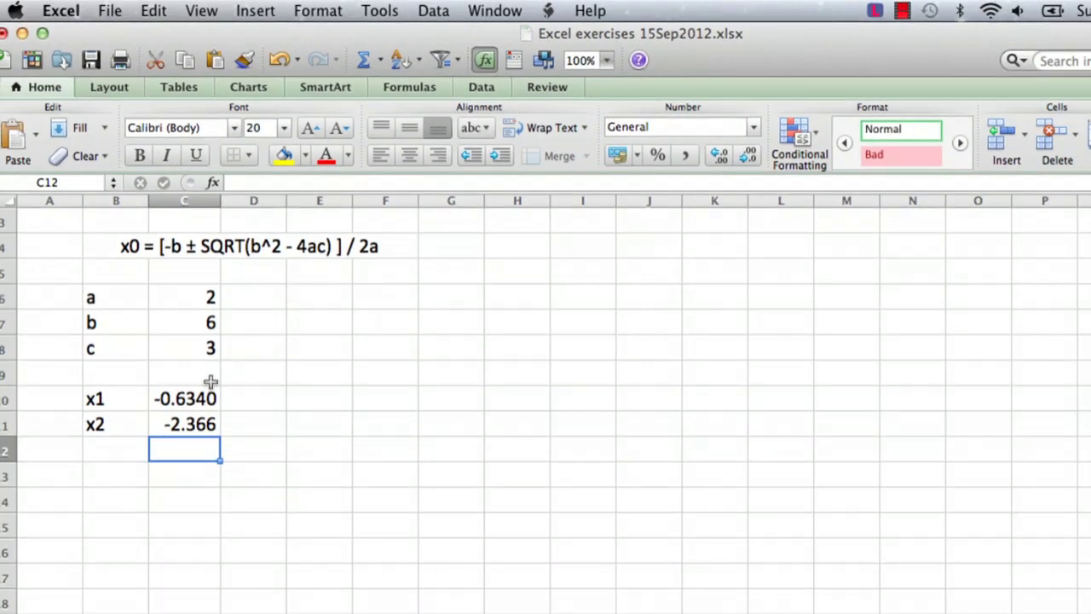
pyautogui.click(190, 437)
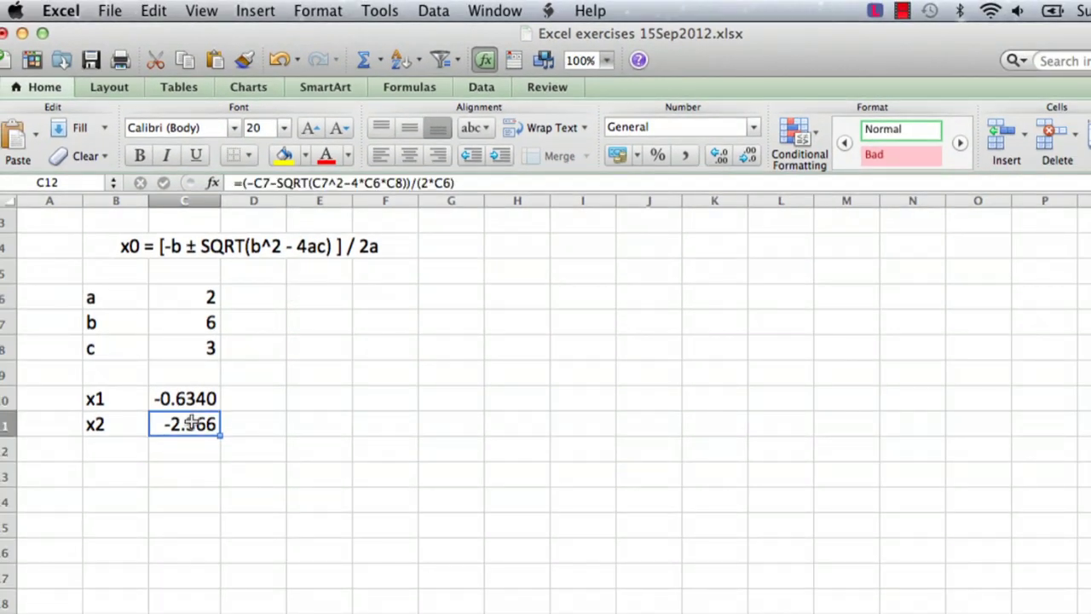
pyautogui.click(716, 154)
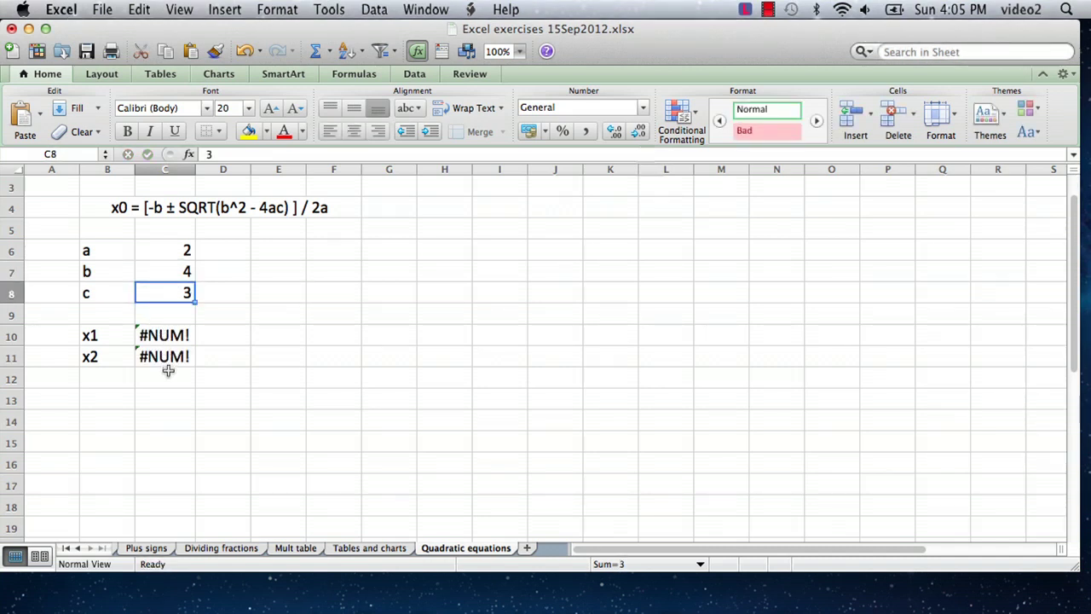
# Select the b coefficient's value in cell C7
pyautogui.click(170, 271)
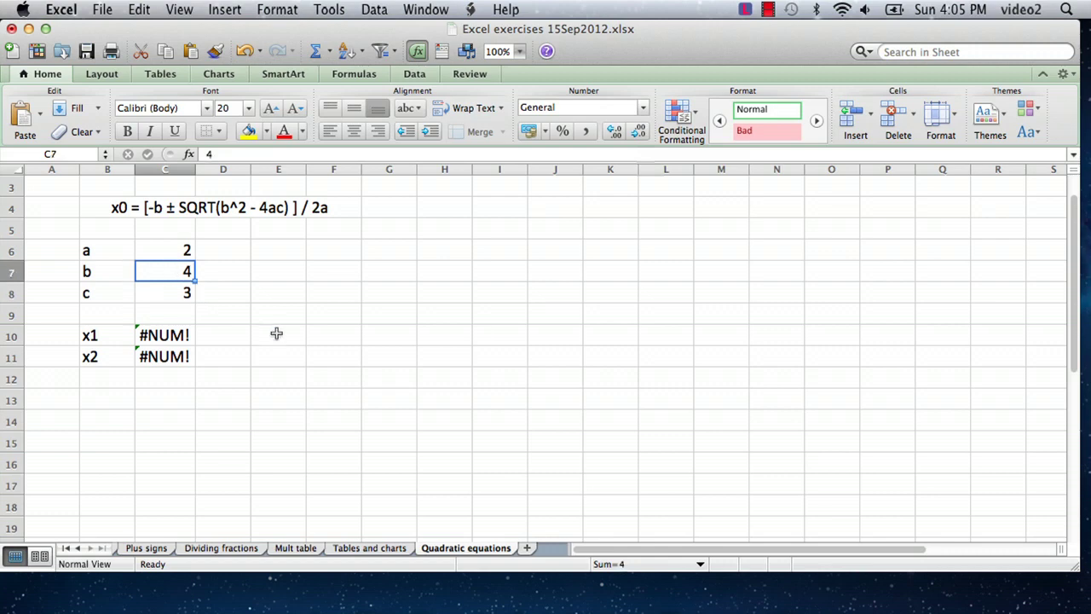